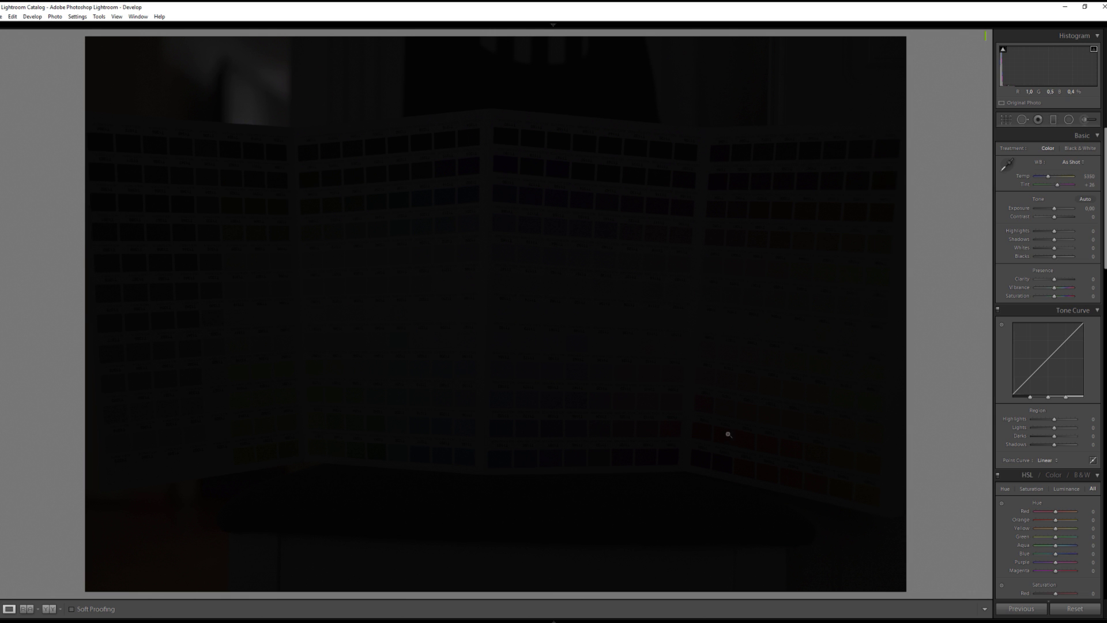
- Zoom into the underexposed colour chart photo and examine the dark areas and swatches across the frame
click(234, 54)
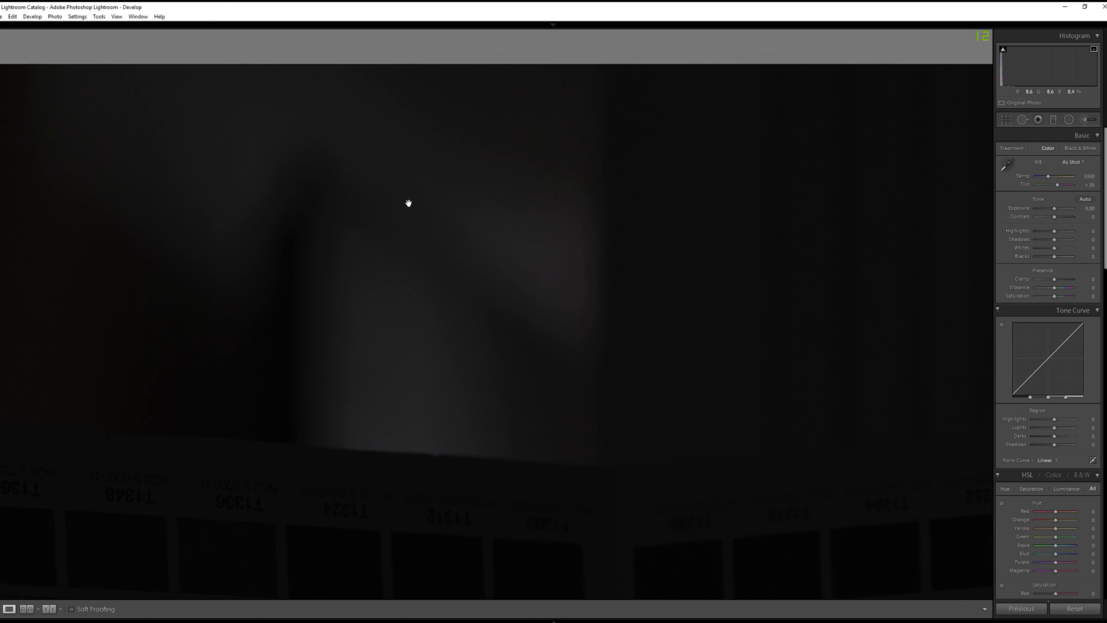
drag(642, 452, 546, 146)
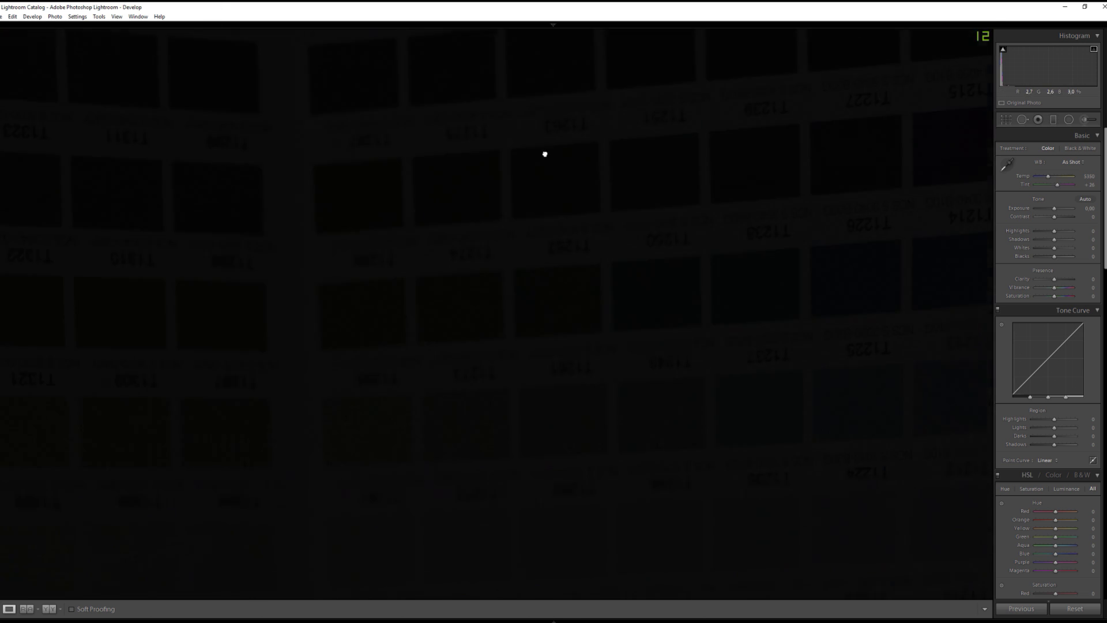
drag(744, 464, 414, 196)
drag(692, 424, 464, 184)
drag(668, 409, 365, 195)
drag(201, 311, 713, 323)
drag(662, 278, 934, 244)
drag(498, 276, 537, 512)
drag(371, 276, 608, 488)
click(558, 357)
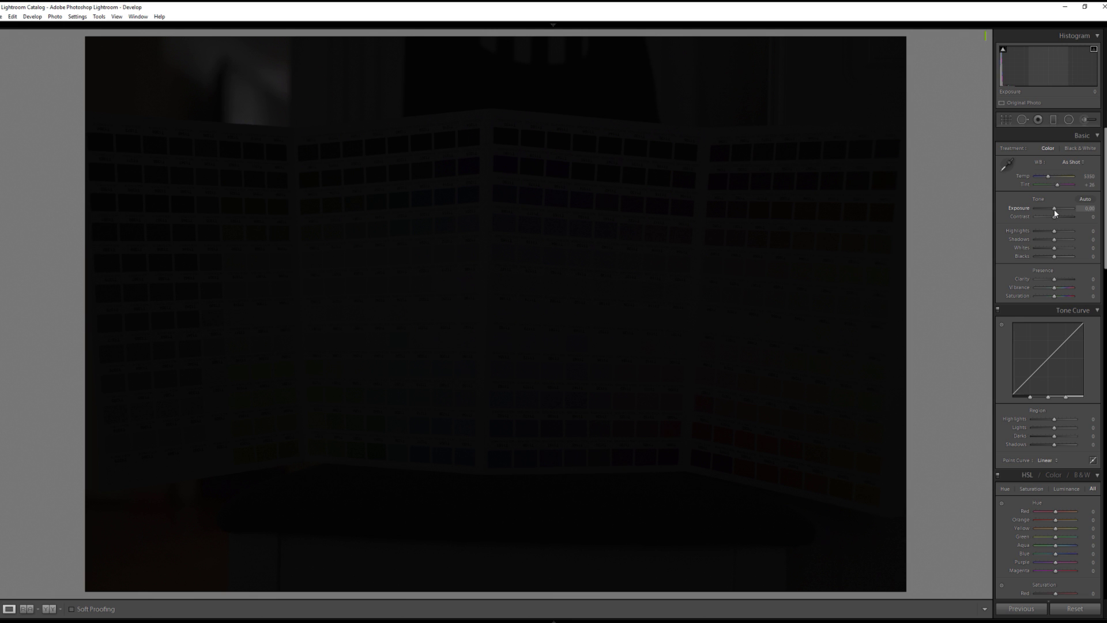
- Raise exposure to +5.00 and set highlights to −67, shadows to +43, whites to +71 and blacks to −48
drag(1054, 209, 1074, 209)
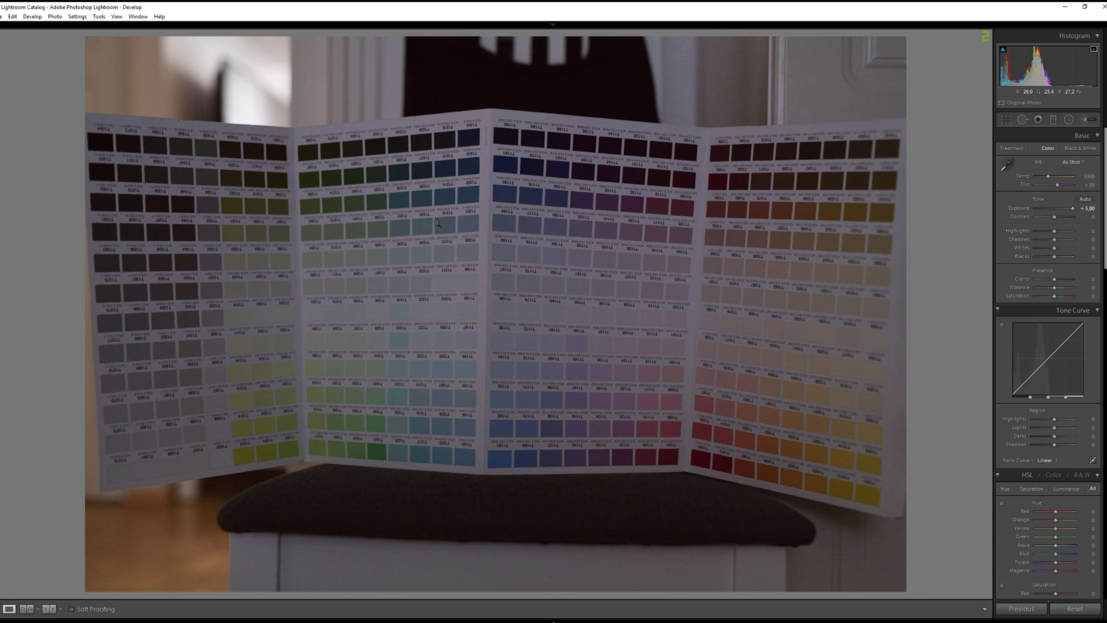
double_click(1071, 209)
key(ctrl+z)
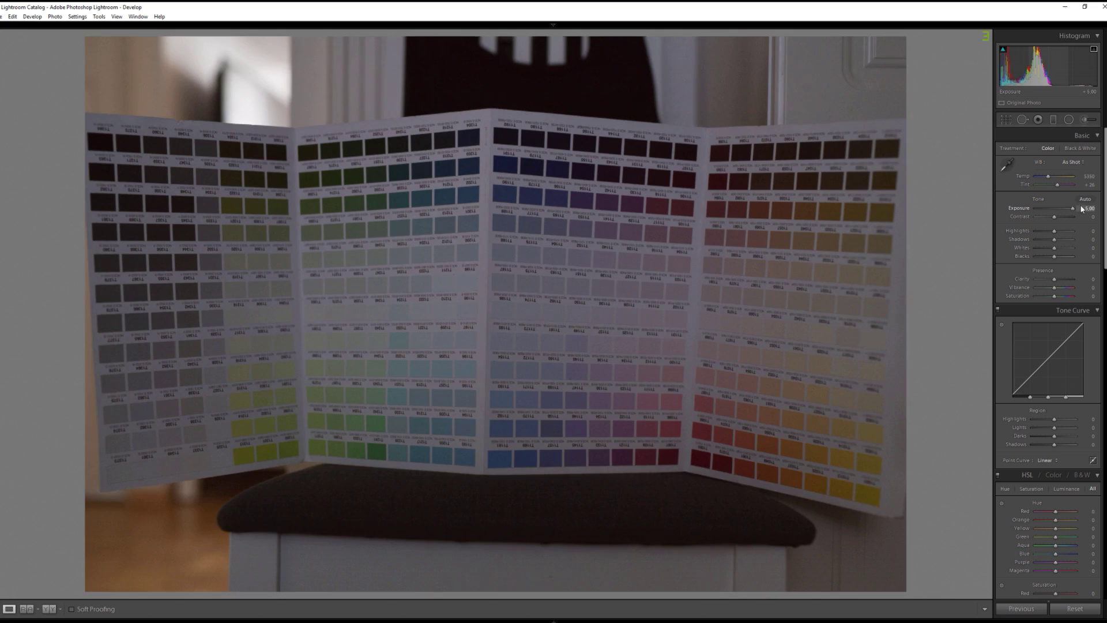
mouse_move(1054, 233)
mouse_down()
mouse_move(1072, 239)
mouse_move(1045, 257)
mouse_move(1063, 233)
mouse_move(992, 248)
mouse_move(1061, 238)
mouse_up()
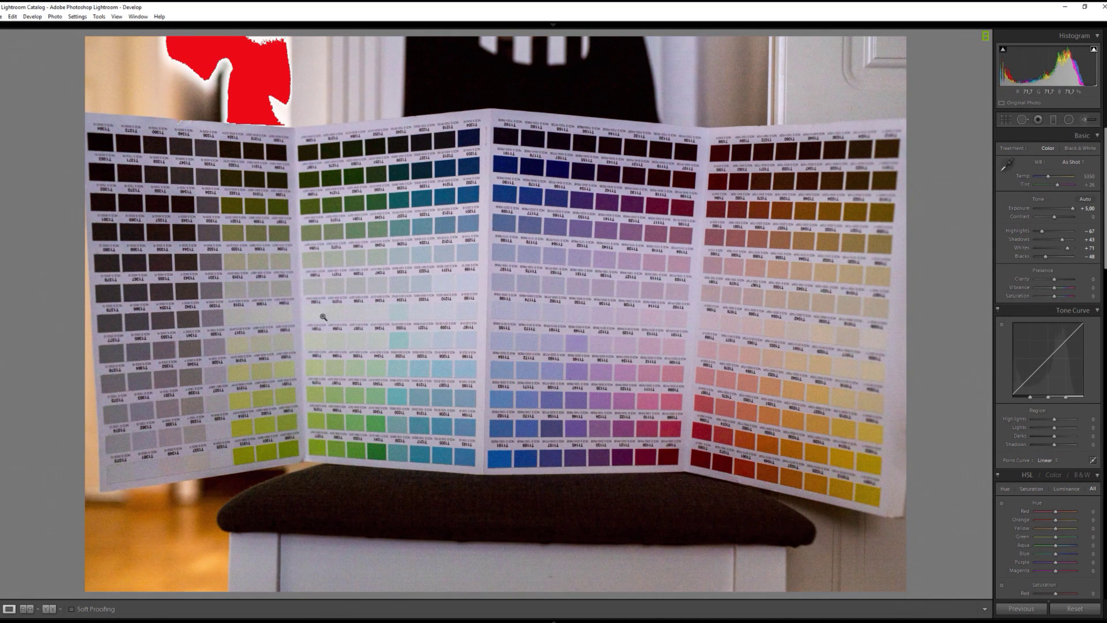
- Enable chromatic aberration removal and lens profile corrections for the colour chart photo
scroll(1057, 408, down, 10)
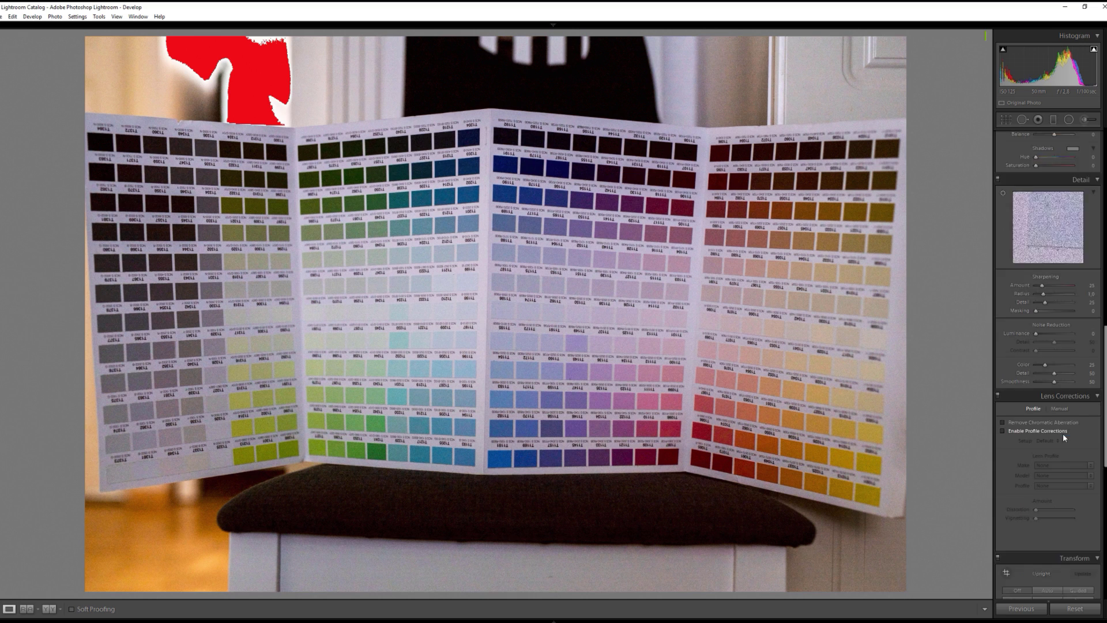
scroll(1105, 433, up, 3)
click(1020, 351)
click(1017, 360)
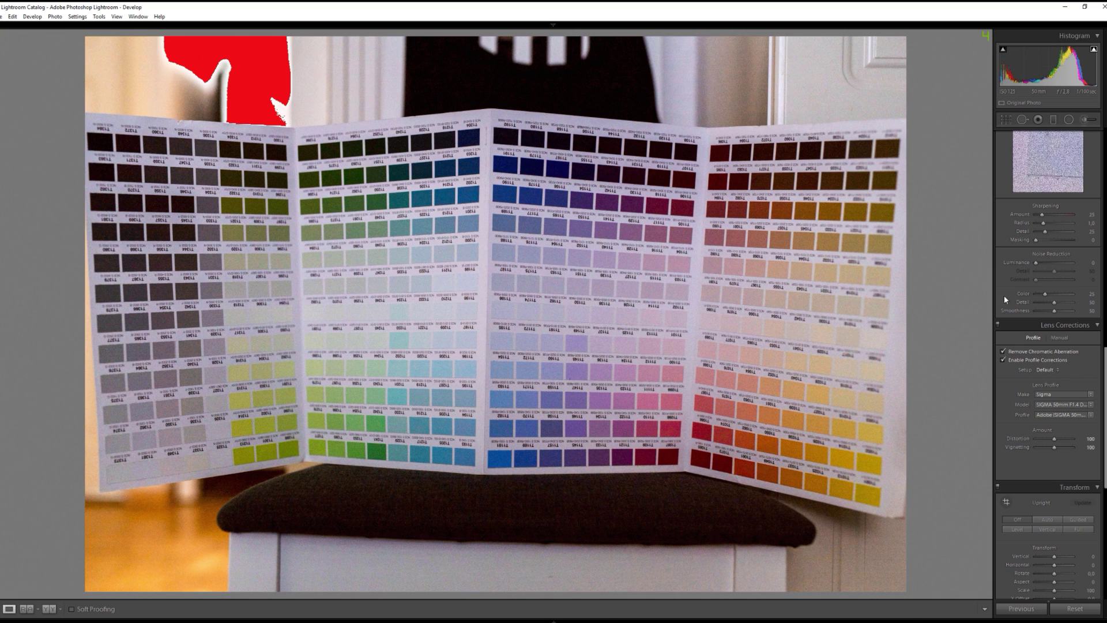
- Try blacks at −29 and highlights at −10, and reset all of the photo's develop settings
scroll(1104, 403, up, 10)
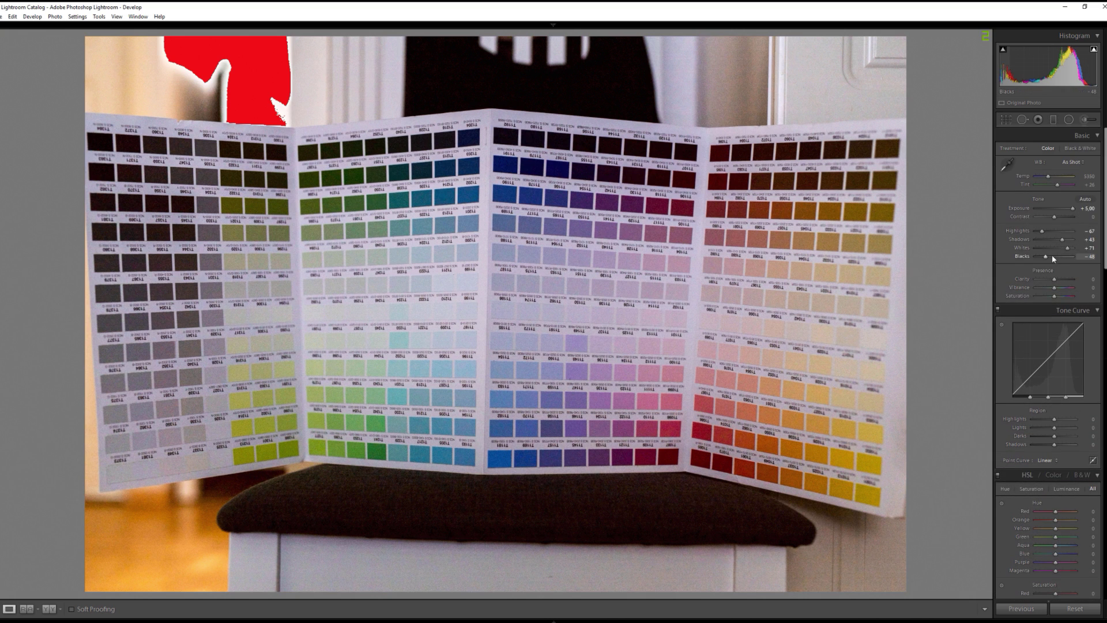
drag(1046, 257, 1053, 231)
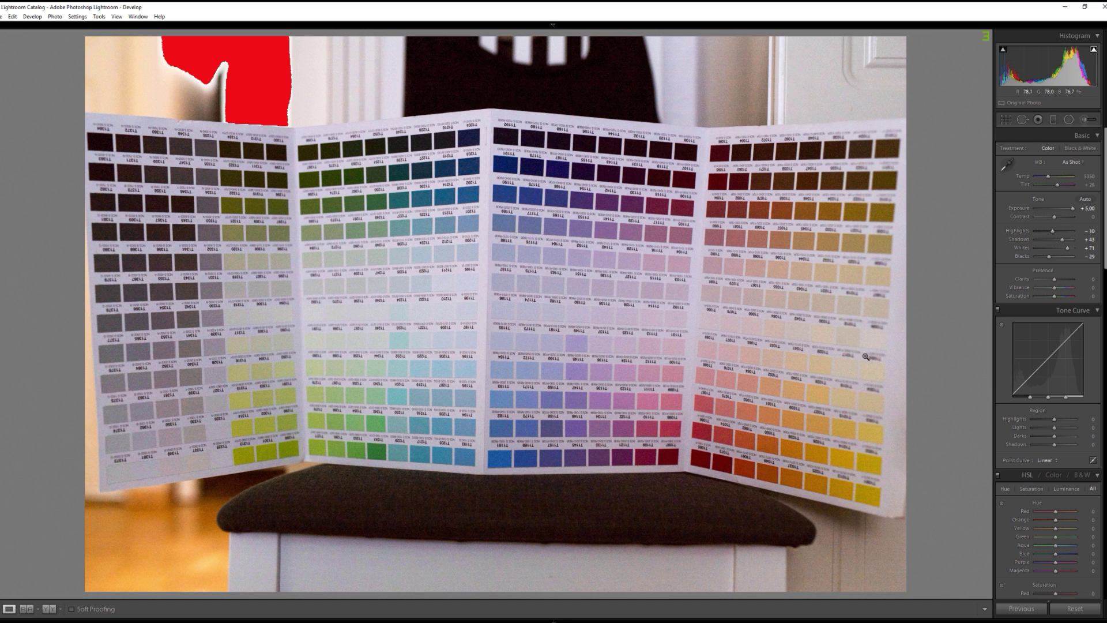
click(1072, 610)
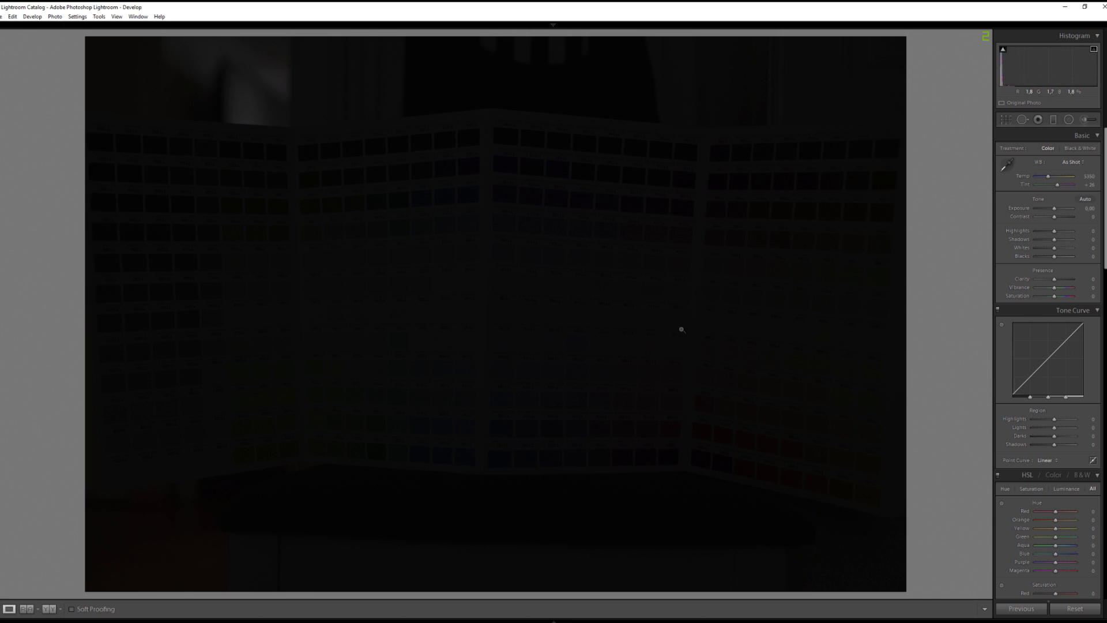
- Set exposure to +5.00, highlights to −60, shadows to +100, whites to +60 and blacks to −48, and check the swatches up close
drag(1049, 208, 1066, 250)
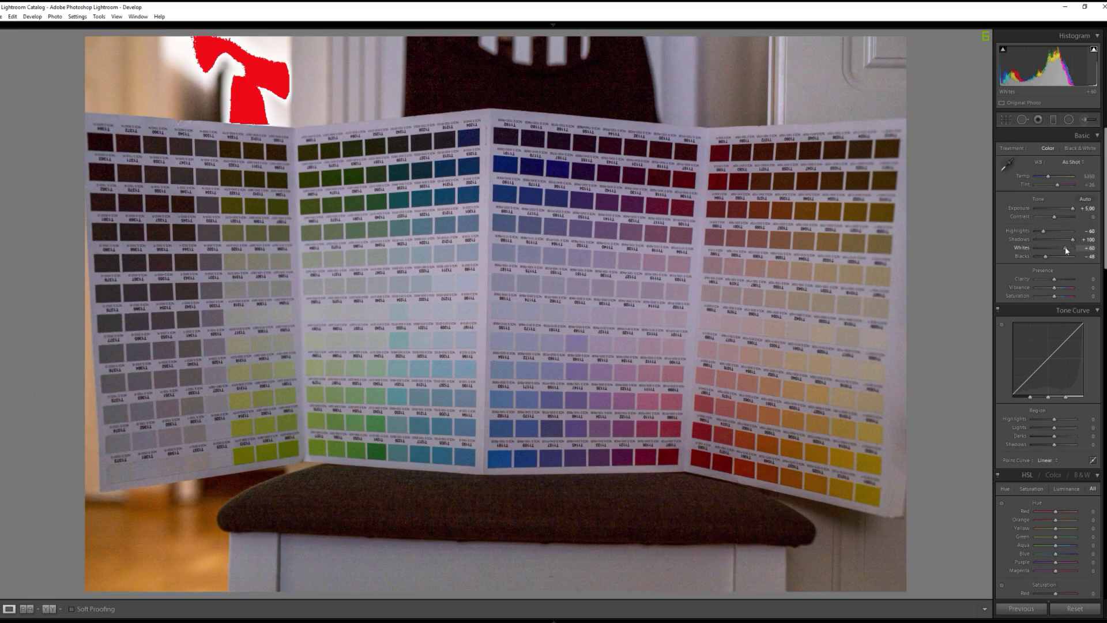
click(495, 232)
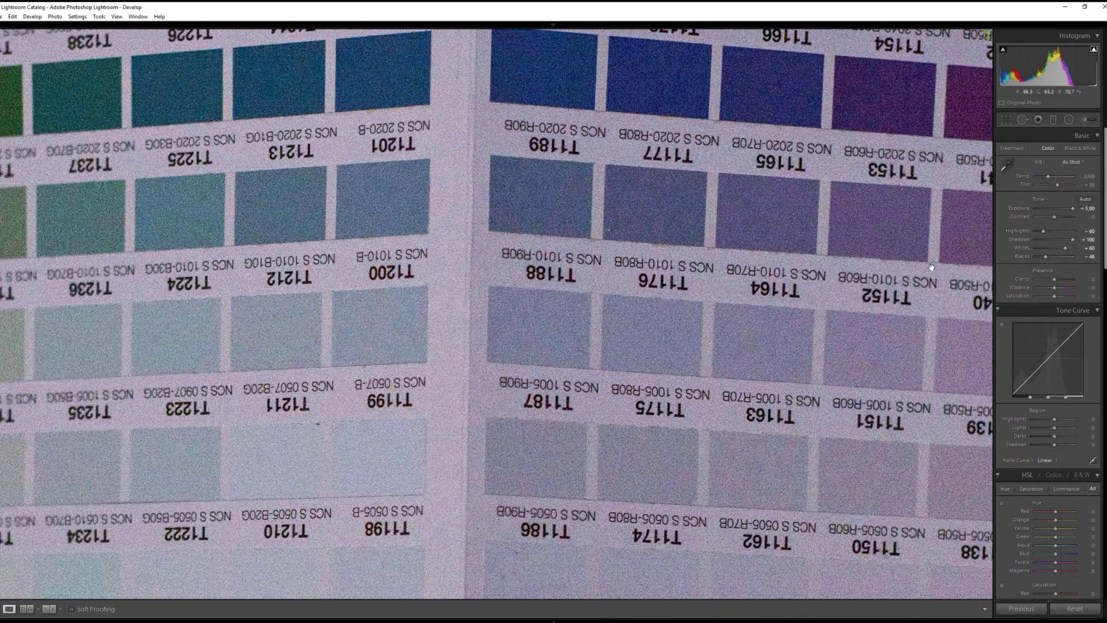
drag(364, 72, 604, 249)
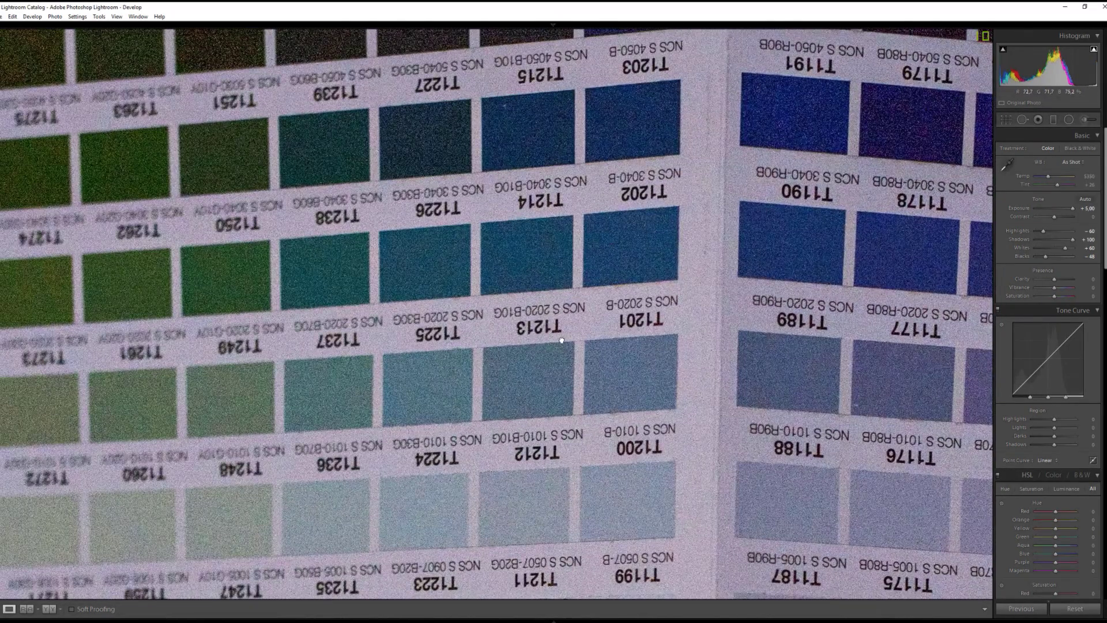
click(565, 340)
- Enable lens profile corrections and chromatic aberration removal, and set luminance noise reduction to 25
scroll(1052, 426, down, 10)
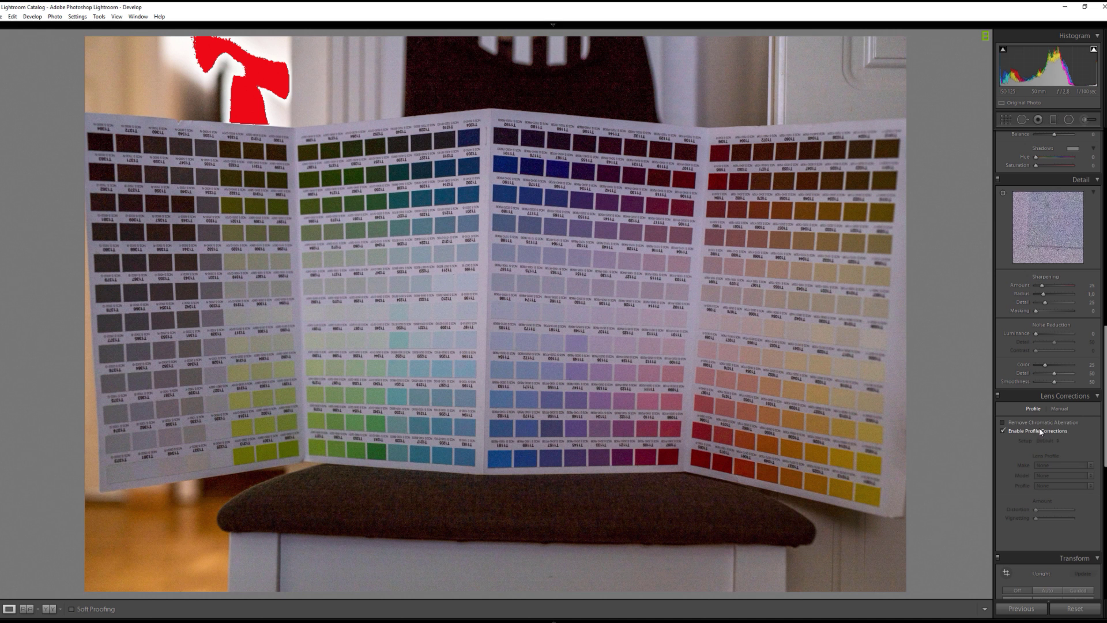
click(1041, 423)
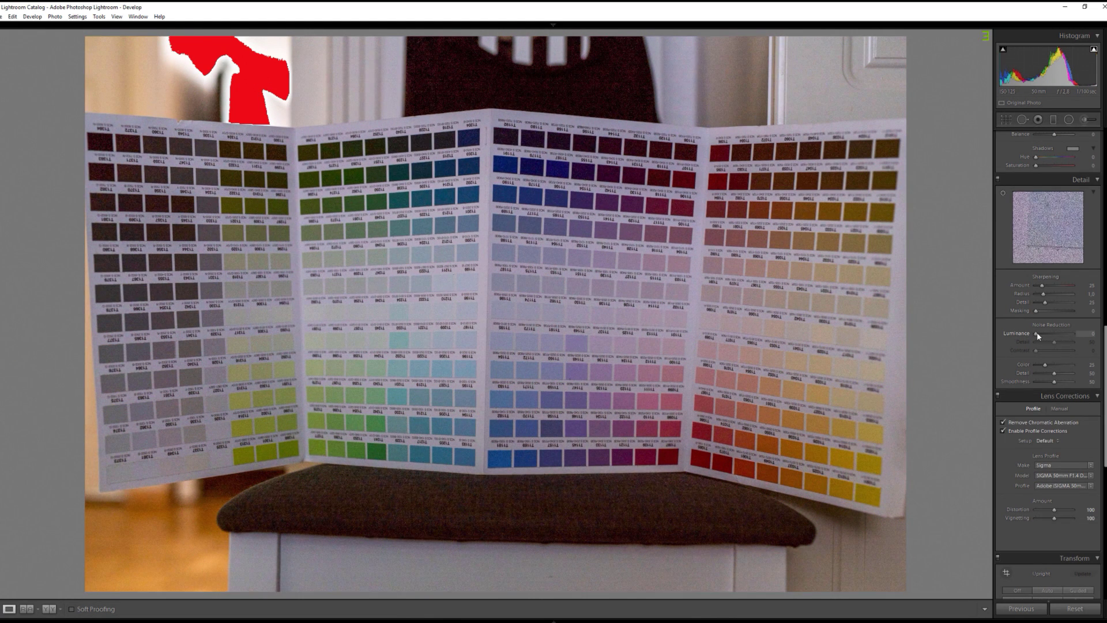
drag(1037, 333, 1039, 334)
- Examine the remaining noise and detail zoomed in across the colour chart, stool and background
click(486, 239)
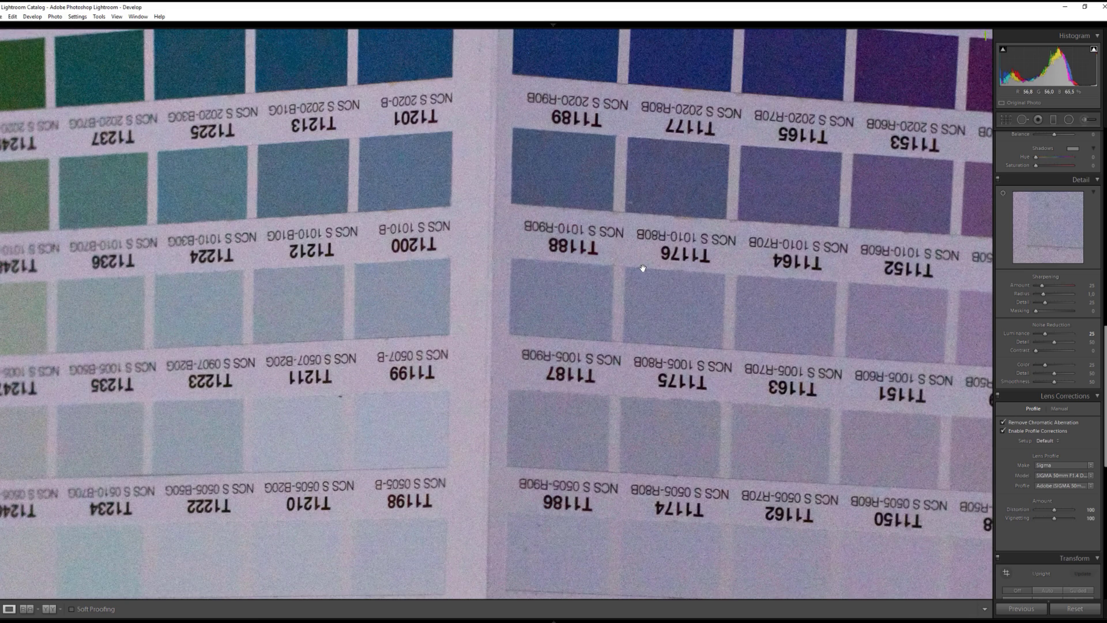
drag(760, 293, 693, 172)
drag(684, 455, 659, 210)
drag(672, 370, 615, 163)
drag(769, 532, 489, 329)
drag(884, 410, 462, 369)
drag(852, 447, 369, 290)
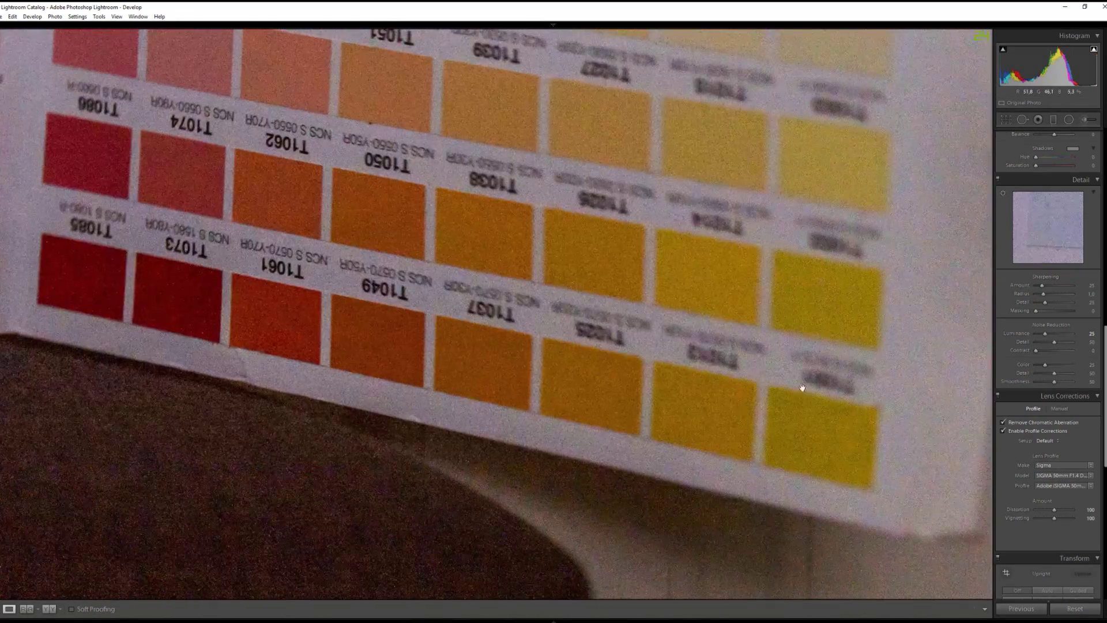
drag(780, 375, 925, 401)
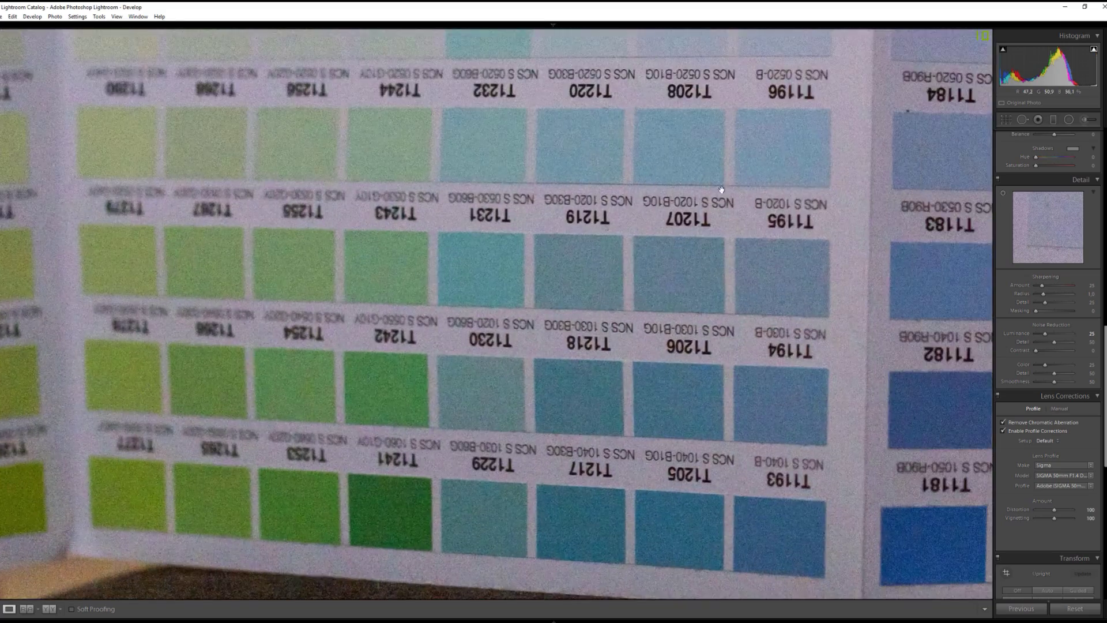
drag(792, 158, 309, 340)
drag(831, 260, 447, 401)
drag(647, 318, 483, 323)
drag(859, 237, 501, 410)
drag(766, 205, 814, 385)
drag(539, 179, 674, 285)
drag(492, 154, 554, 251)
drag(450, 233, 417, 243)
drag(599, 248, 974, 245)
drag(160, 249, 600, 223)
drag(782, 147, 551, 256)
click(552, 256)
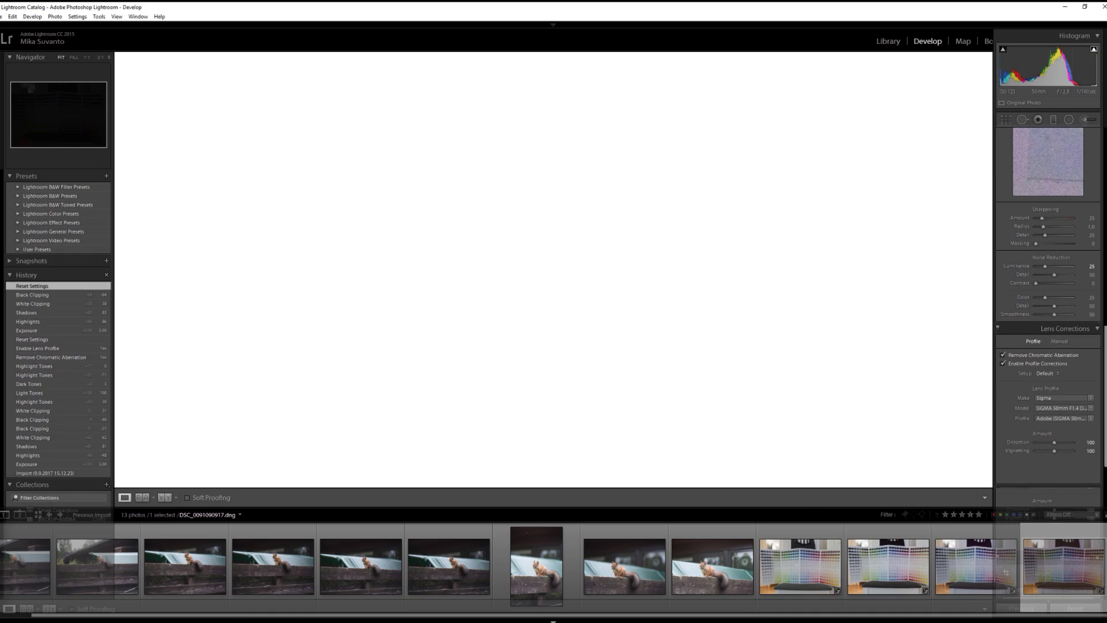
- Switch to the previous colour chart photo, DSC_0090090917.dng, and reset its develop settings
key(Left)
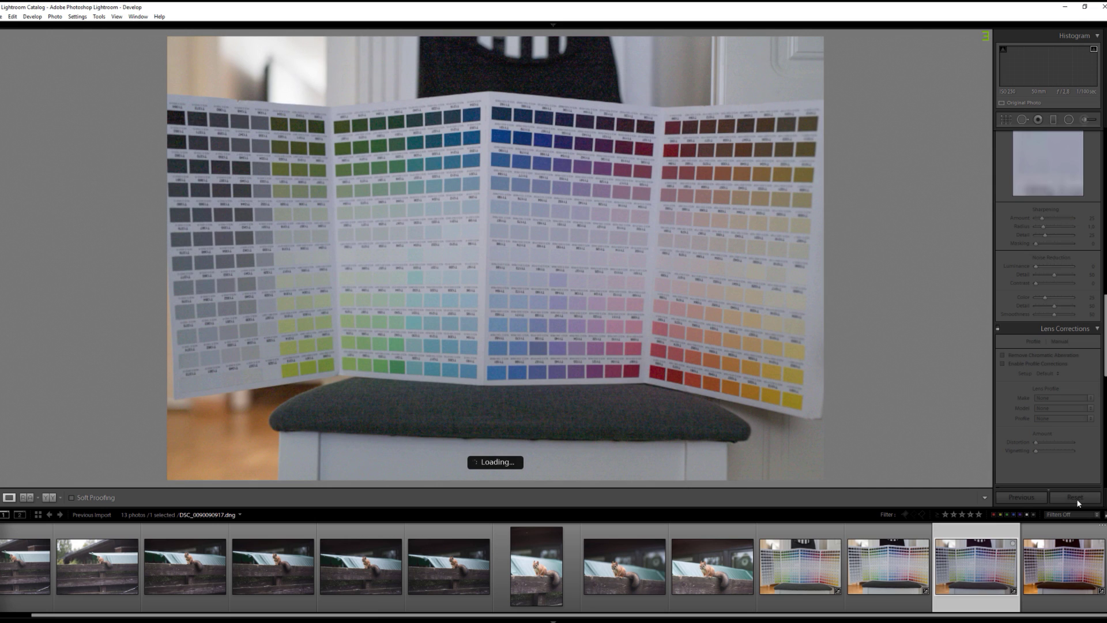
click(1074, 500)
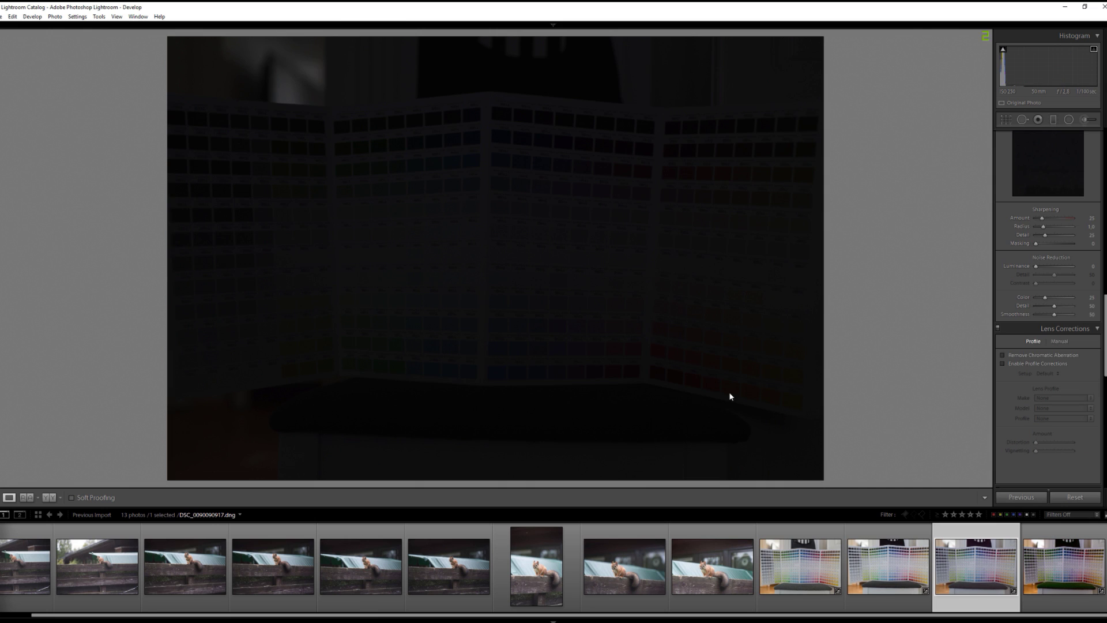
- Examine the unedited dark photo zoomed in across the colour swatches with the filmstrip hidden
click(403, 146)
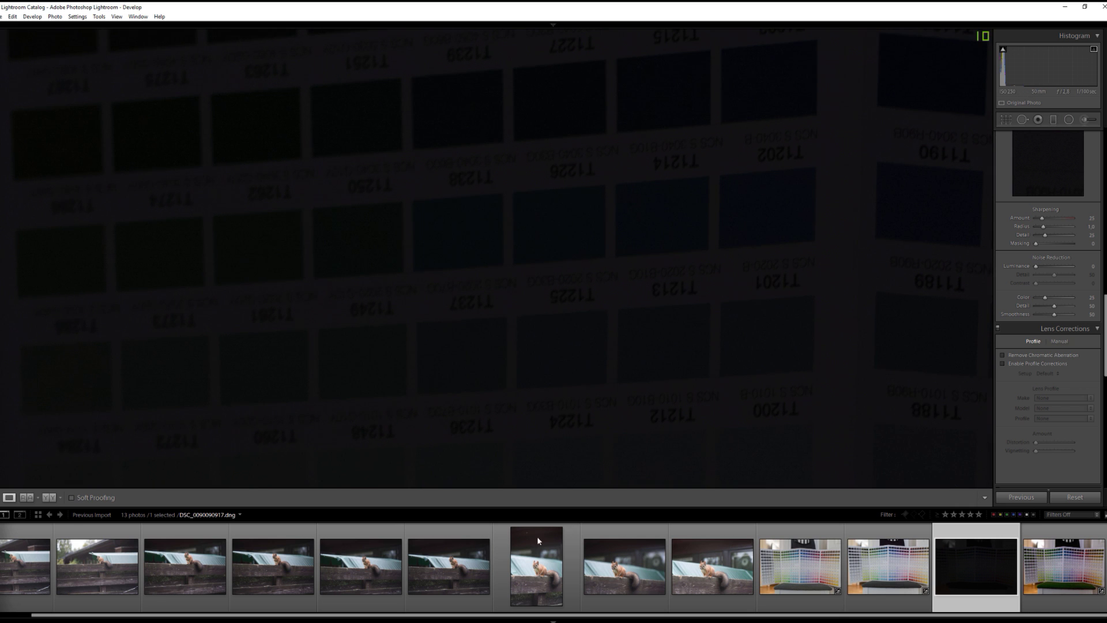
key(shift+Tab)
drag(716, 310, 520, 342)
drag(808, 321, 588, 294)
drag(642, 456, 634, 193)
drag(577, 366, 739, 472)
drag(441, 180, 532, 328)
click(531, 327)
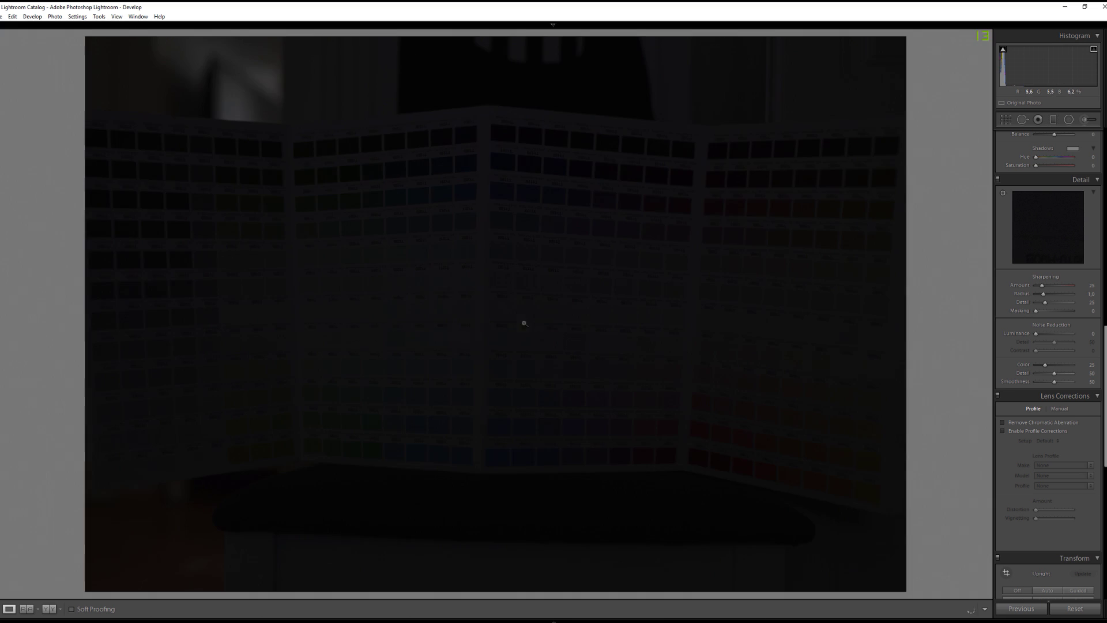
- Set exposure +5.00, highlights −40, shadows +40, whites +14 and blacks −20, and enable lens profile corrections and chromatic aberration removal
scroll(1048, 366, up, 10)
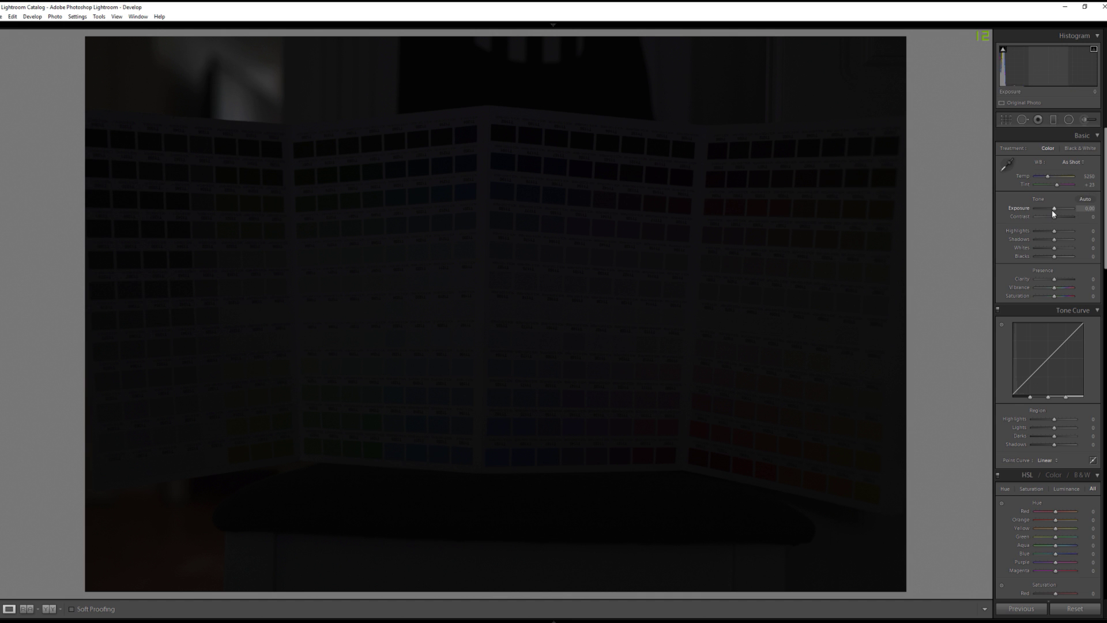
drag(1055, 209, 1048, 259)
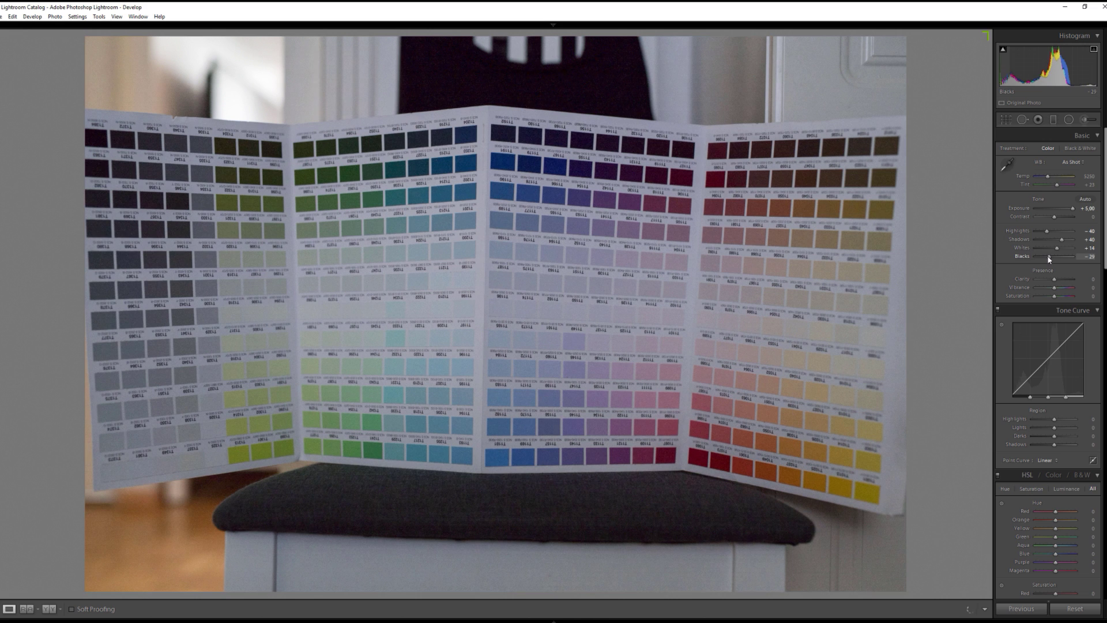
scroll(1016, 261, down, 10)
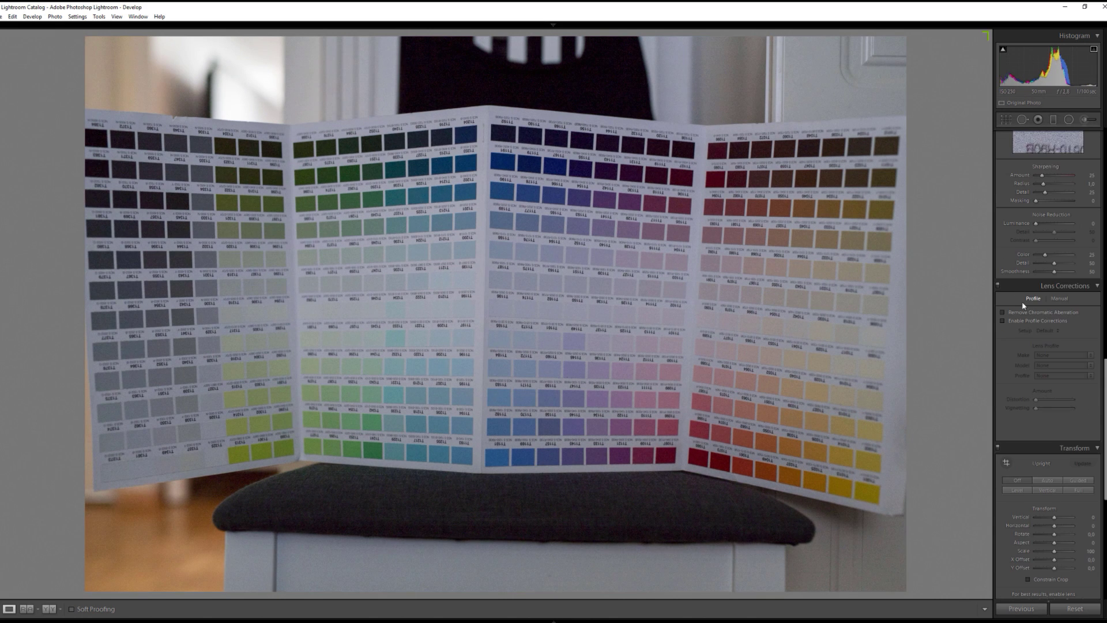
click(1021, 321)
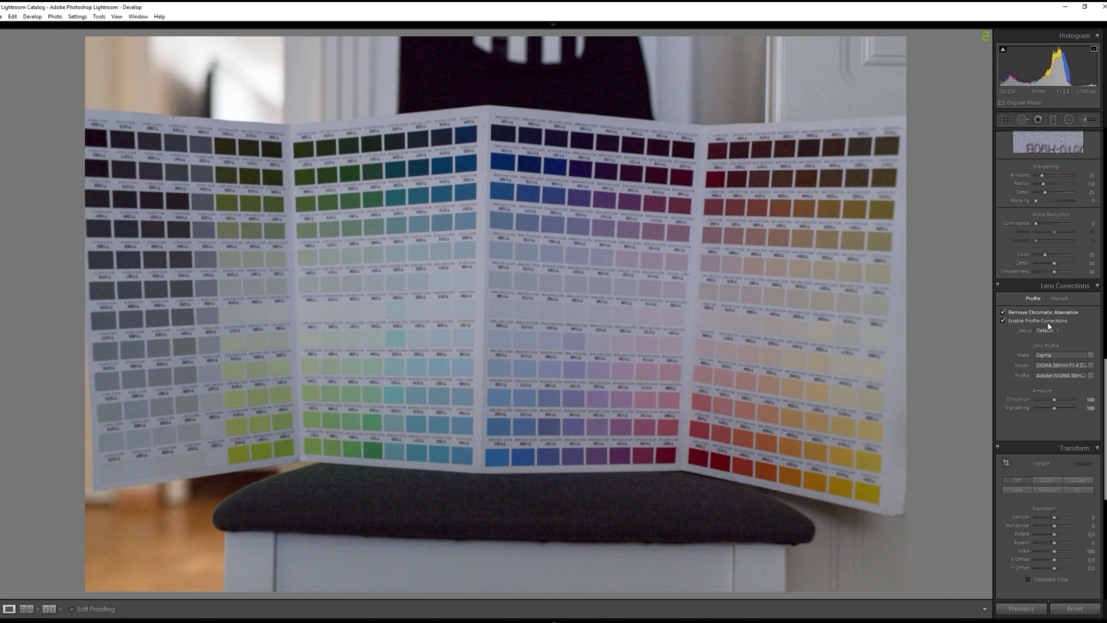
- Zoom into the brightened photo and examine the noise and colour in the chart's swatches
click(484, 196)
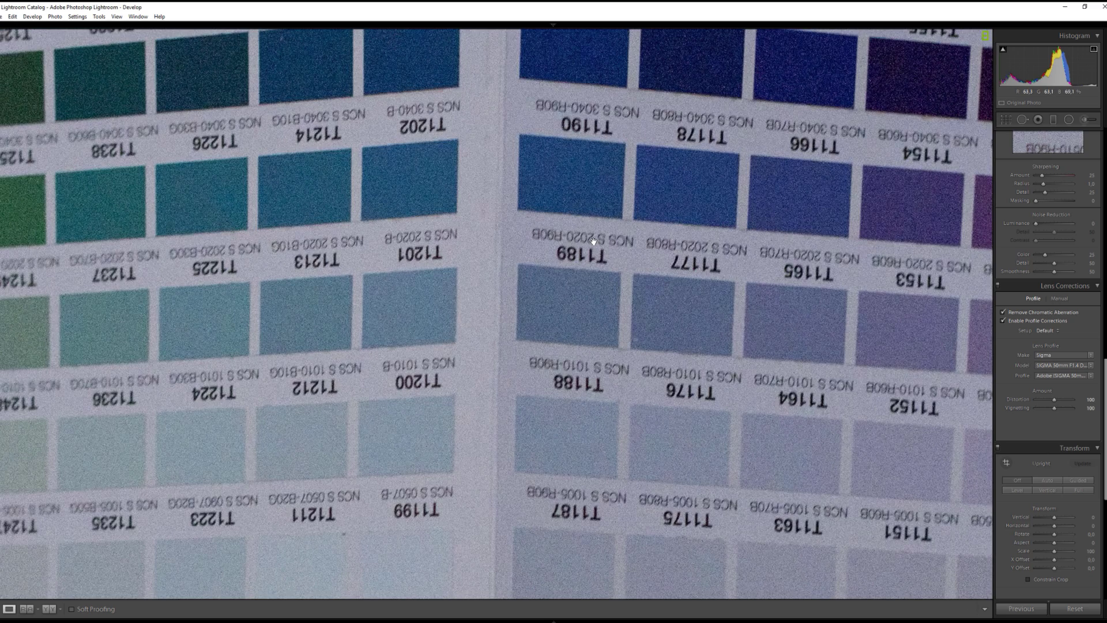
drag(724, 178, 454, 179)
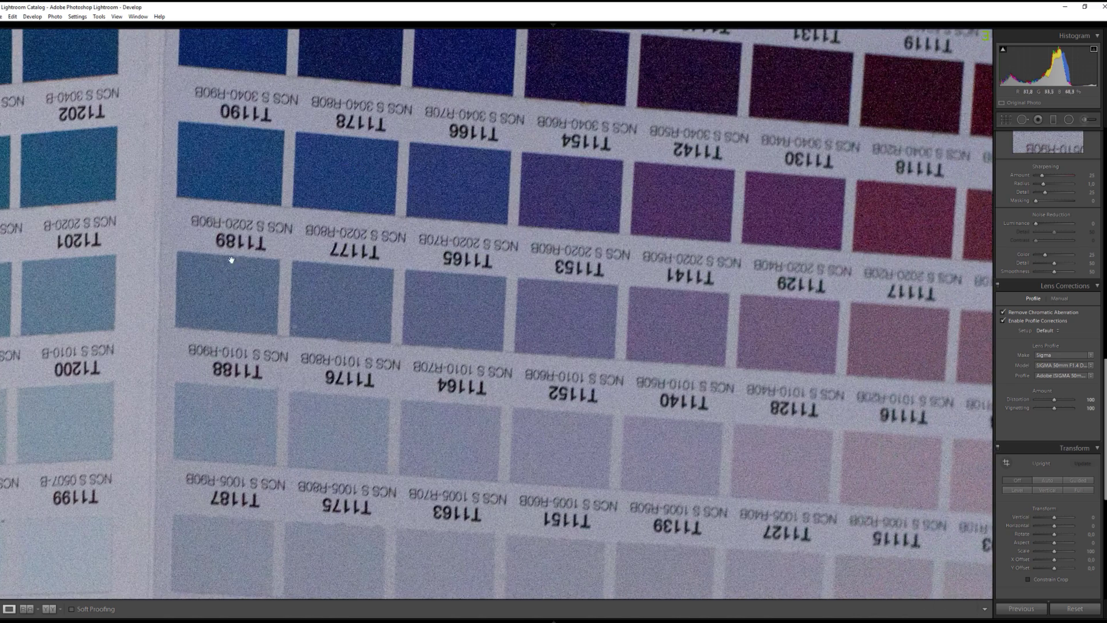
drag(214, 249, 401, 260)
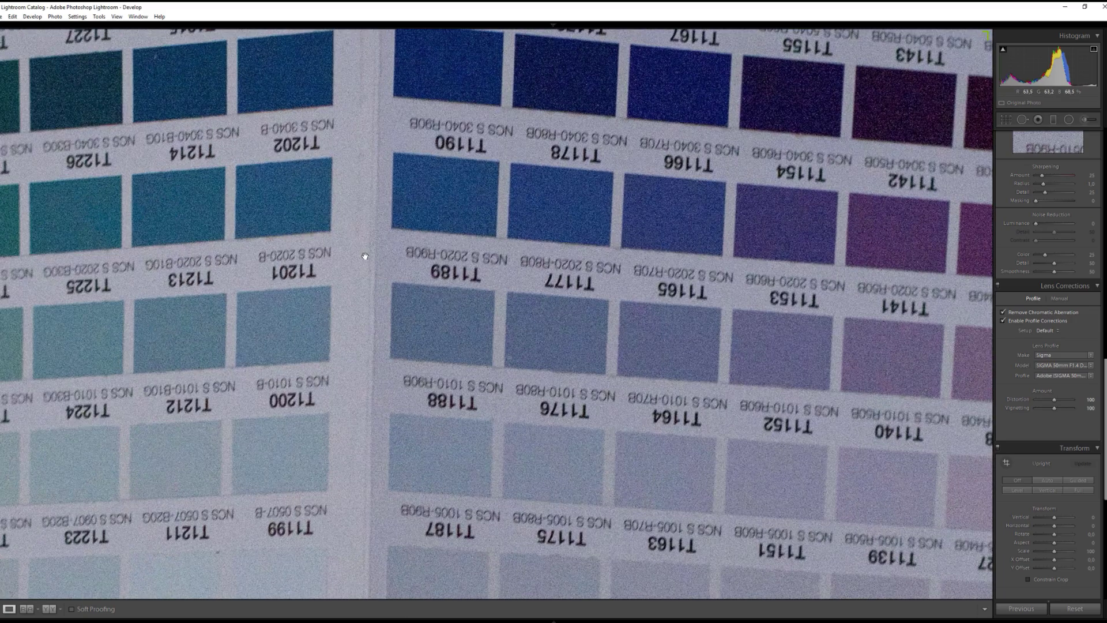
drag(570, 273, 369, 131)
drag(709, 360, 12, 79)
drag(389, 36, 775, 418)
drag(323, 158, 830, 373)
click(531, 263)
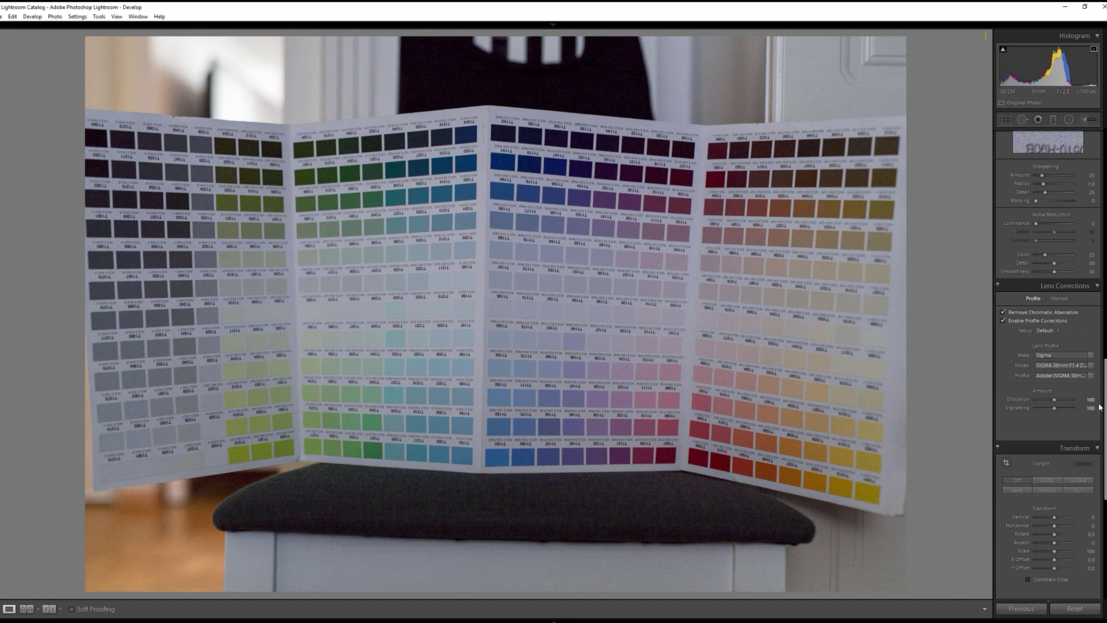
scroll(1099, 407, up, 5)
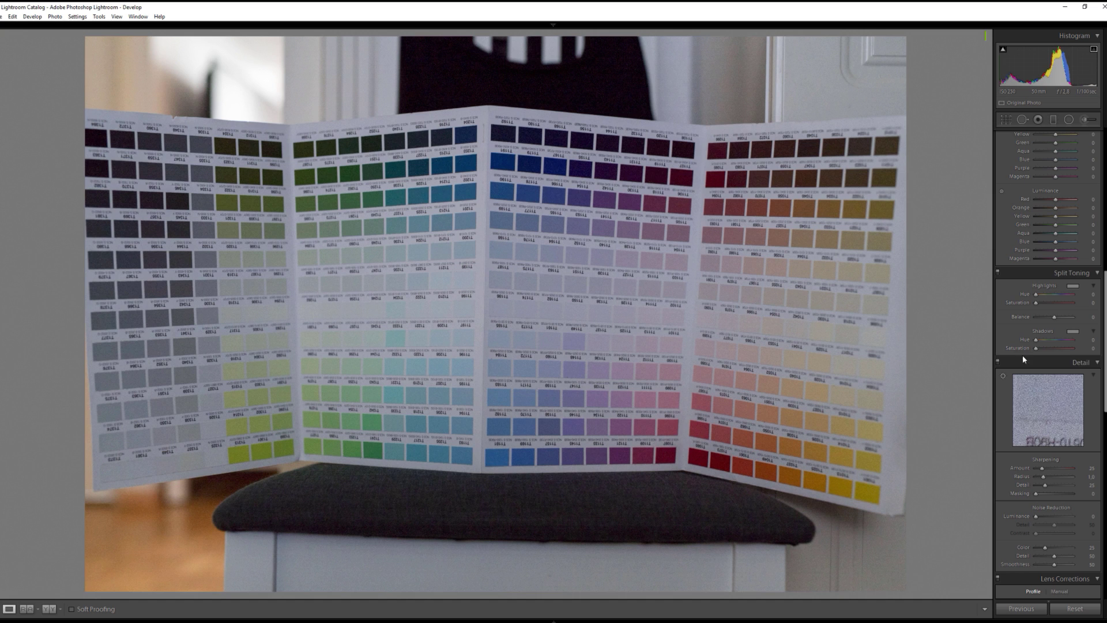